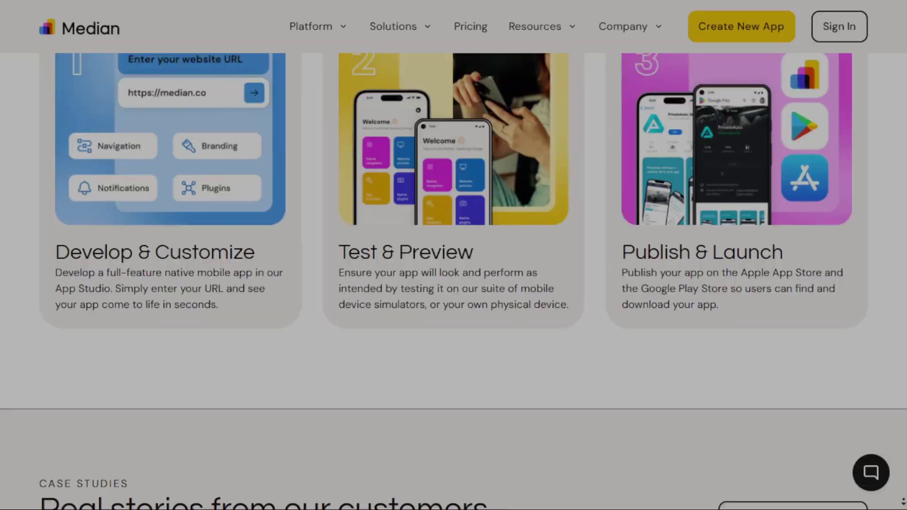
- After the intro animation, scroll the Median homepage to the McKesson case study card
{"action": "scroll", "coordinate": [453, 255], "scroll_direction": "down", "scroll_amount": 1}
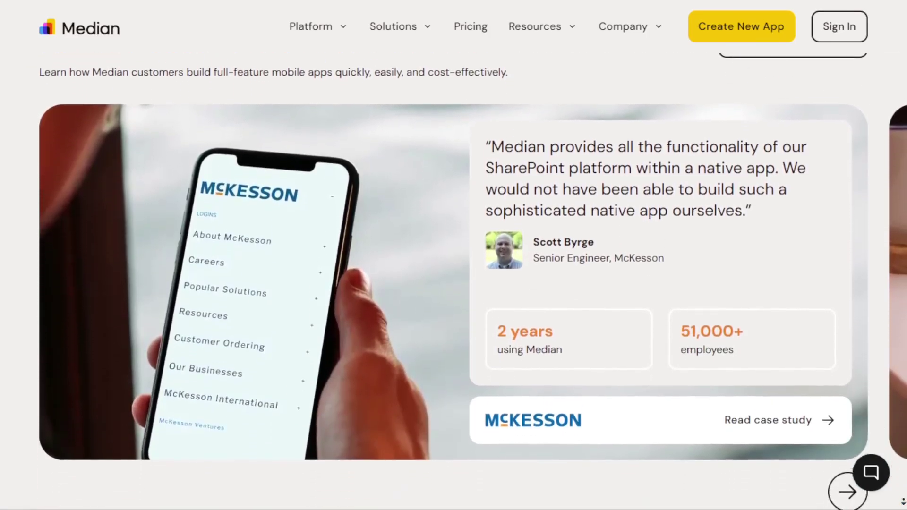
- Scroll past Instant Preview and the Native Plugin Library to the JavaScript Bridge samples
{"action": "scroll", "coordinate": [454, 256], "scroll_direction": "down", "scroll_amount": 1}
{"action": "scroll", "coordinate": [454, 255], "scroll_direction": "down", "scroll_amount": 4}
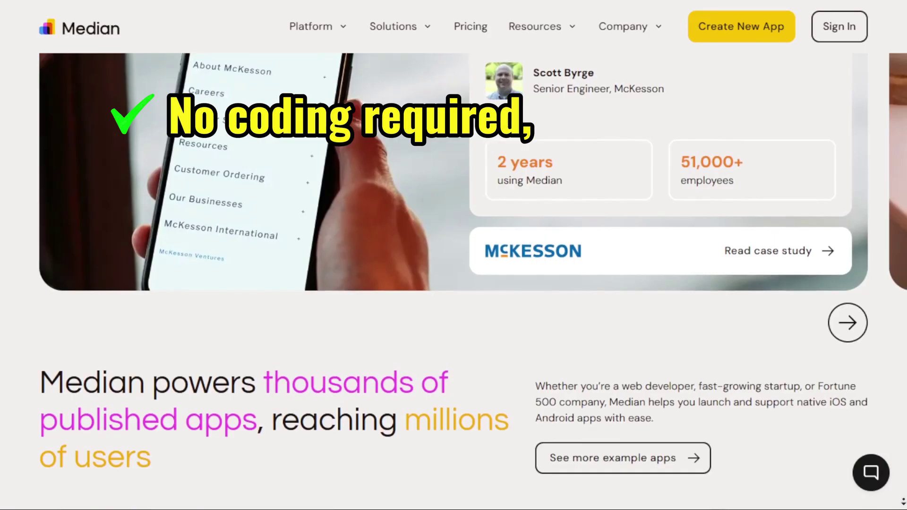
{"action": "scroll", "coordinate": [264, 206], "scroll_direction": "down", "scroll_amount": 4}
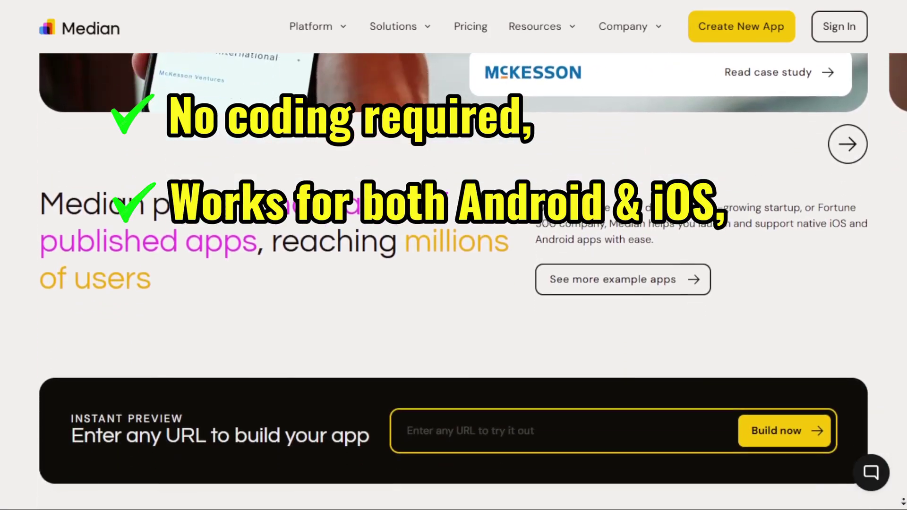
{"action": "scroll", "coordinate": [265, 206], "scroll_direction": "down", "scroll_amount": 4}
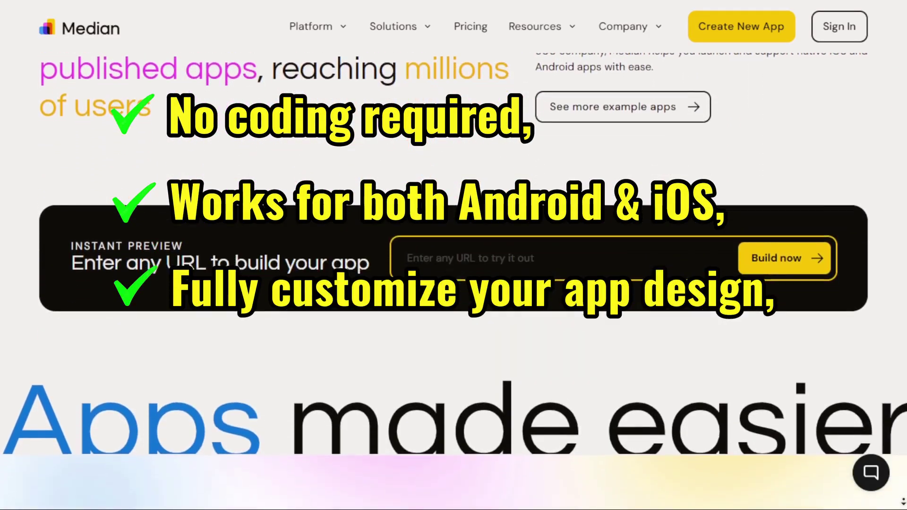
{"action": "scroll", "coordinate": [265, 207], "scroll_direction": "down", "scroll_amount": 4}
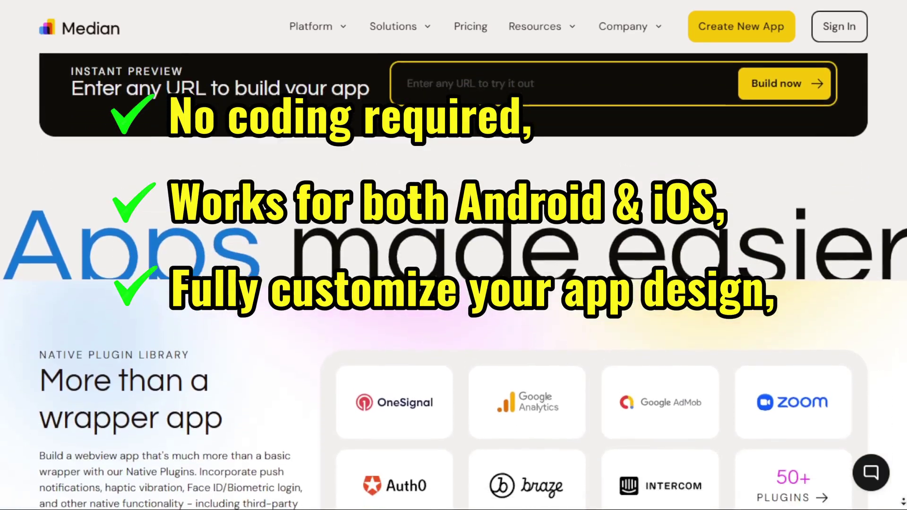
{"action": "scroll", "coordinate": [453, 278], "scroll_direction": "down", "scroll_amount": 4}
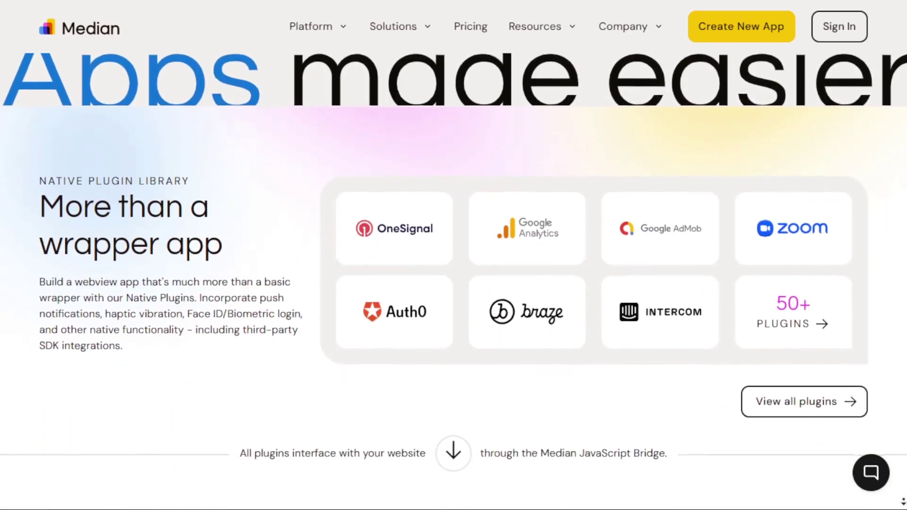
{"action": "scroll", "coordinate": [453, 277], "scroll_direction": "down", "scroll_amount": 4}
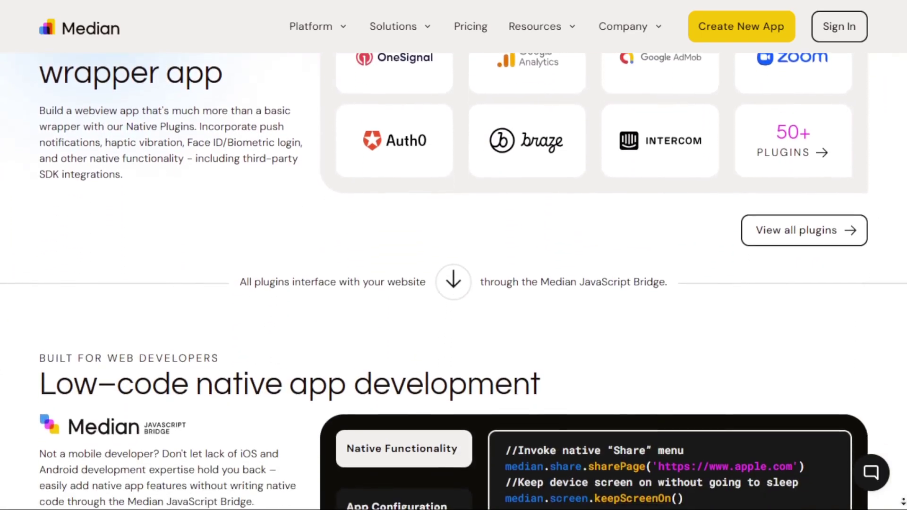
{"action": "scroll", "coordinate": [454, 278], "scroll_direction": "down", "scroll_amount": 1}
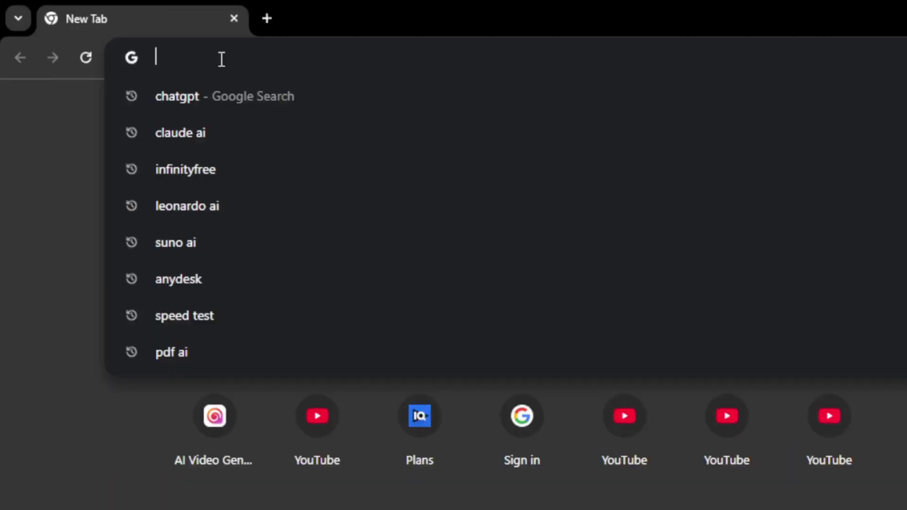
{"action": "type", "text": "median.co"}
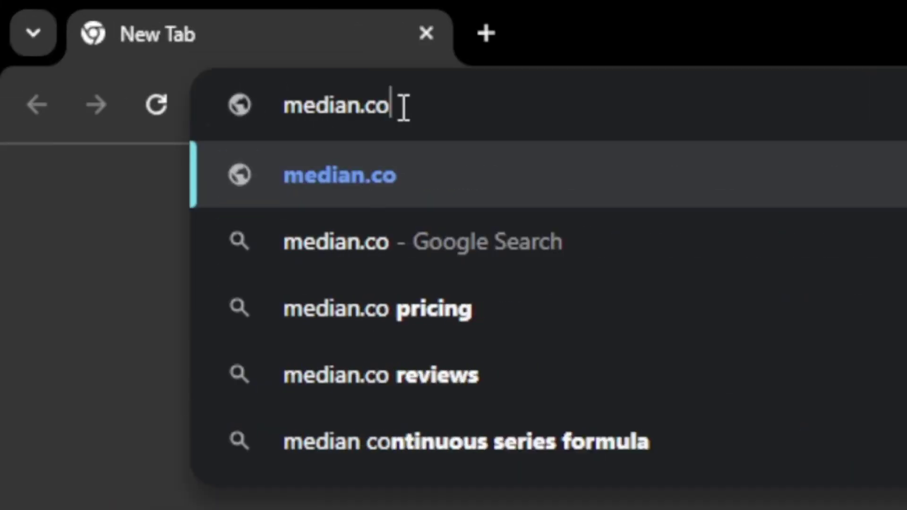
{"action": "key", "text": "Return"}
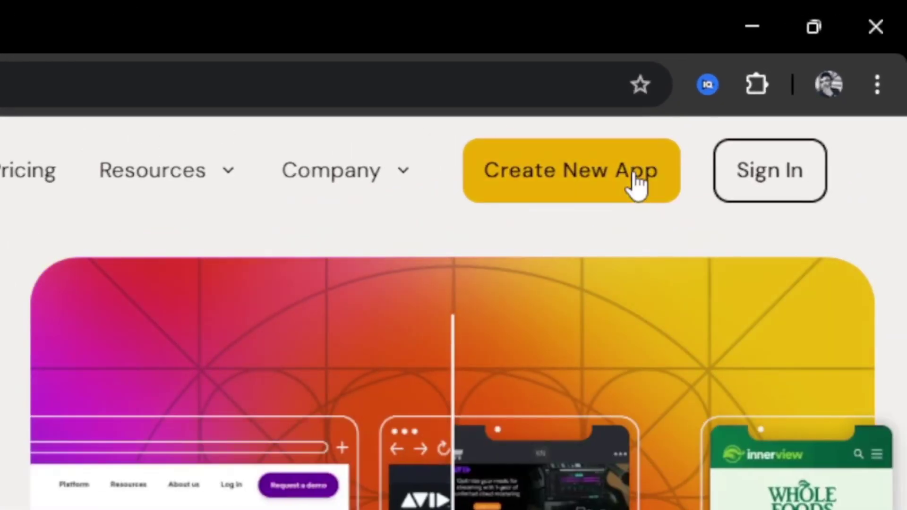
{"action": "left_click", "coordinate": [638, 180]}
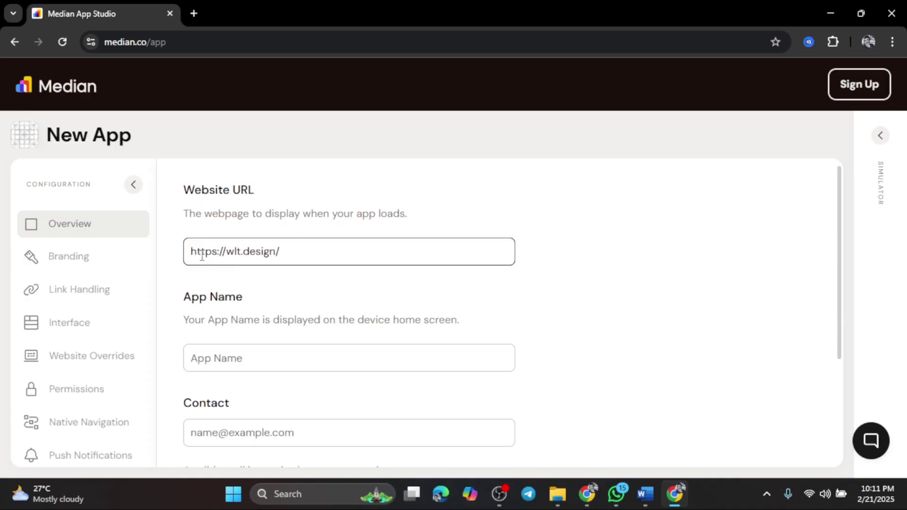
- Rename the app to WLT, enter the contact e-mail address, and start building
{"action": "scroll", "coordinate": [333, 251], "scroll_direction": "down", "scroll_amount": 1}
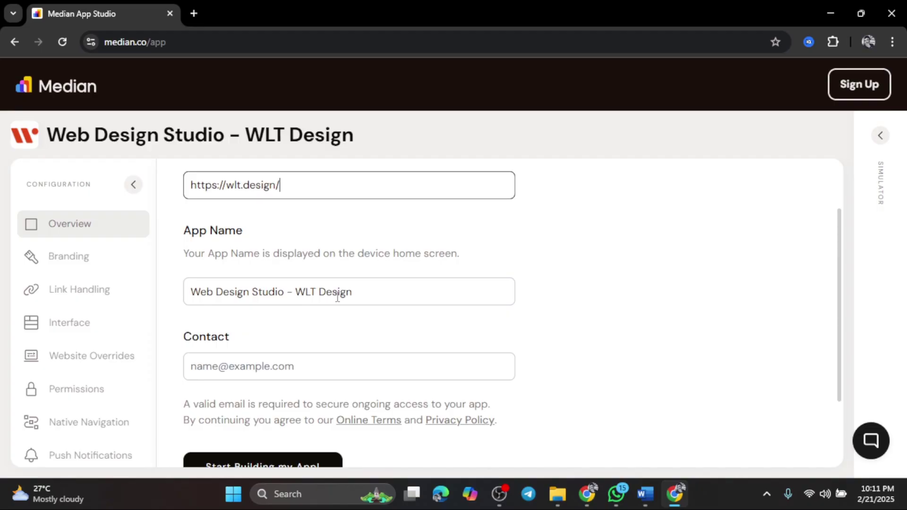
{"action": "left_click_drag", "start_coordinate": [354, 293], "coordinate": [186, 287]}
{"action": "type", "text": "WLT"}
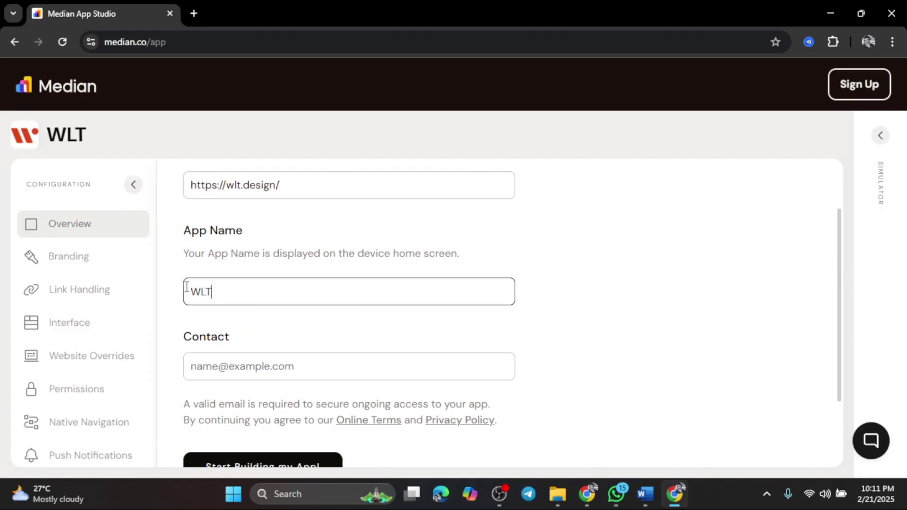
{"action": "left_click", "coordinate": [283, 367]}
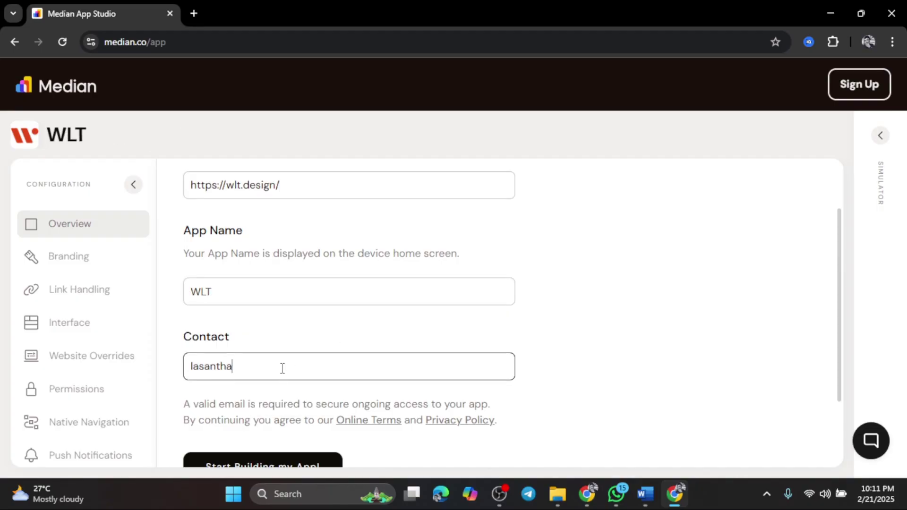
{"action": "scroll", "coordinate": [441, 292], "scroll_direction": "down", "scroll_amount": 1}
{"action": "left_click", "coordinate": [305, 465]}
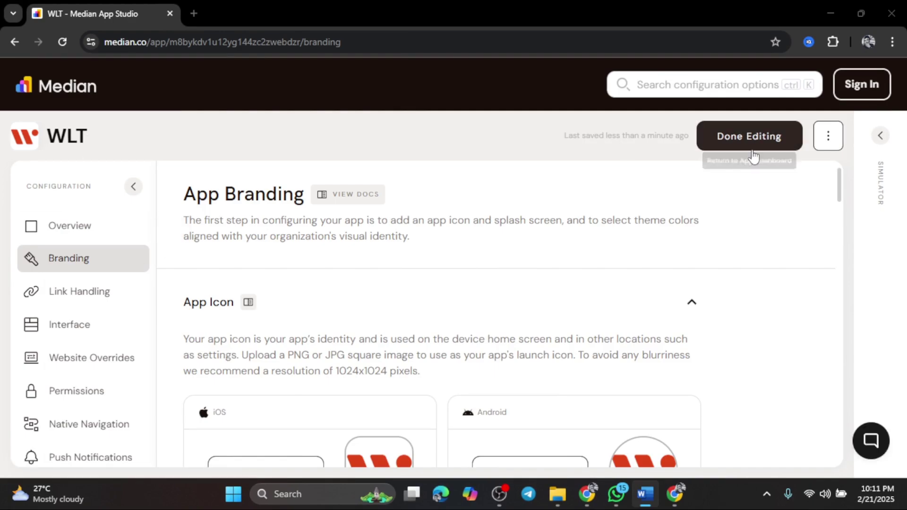
{"action": "scroll", "coordinate": [648, 220], "scroll_direction": "down", "scroll_amount": 1}
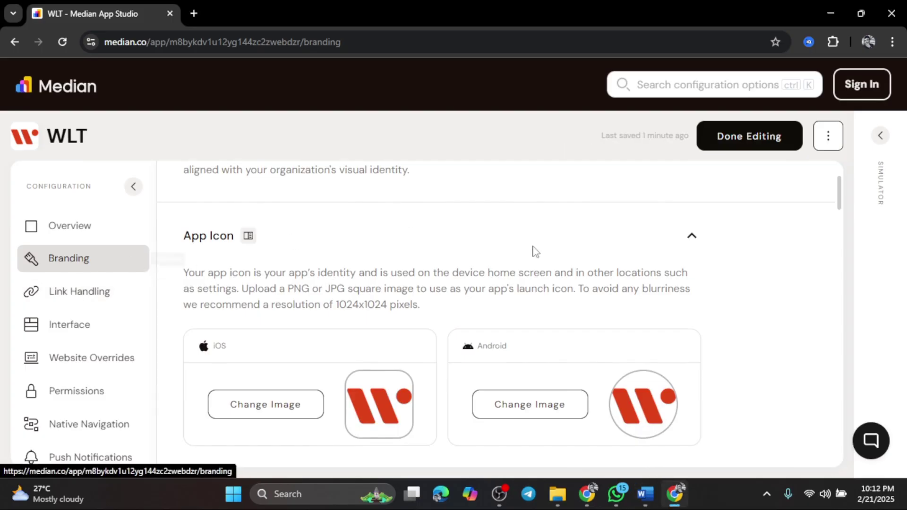
{"action": "scroll", "coordinate": [510, 267], "scroll_direction": "up", "scroll_amount": 1}
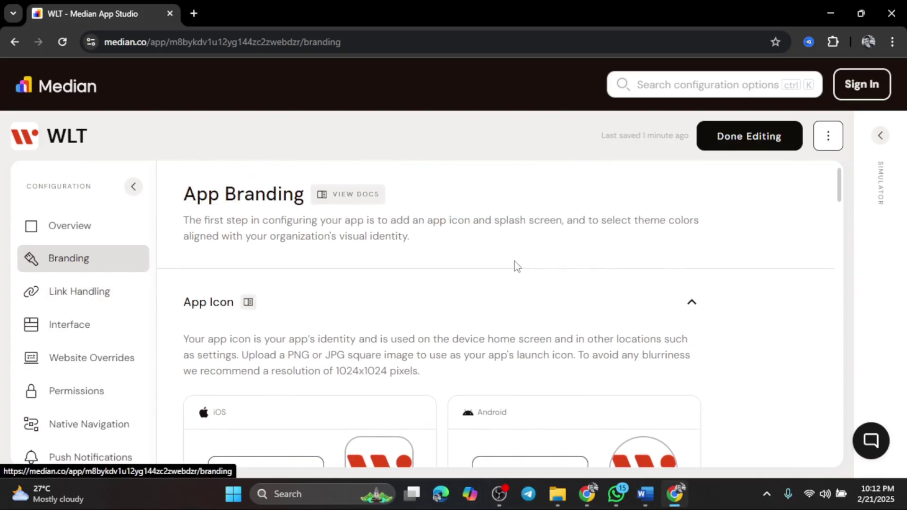
{"action": "scroll", "coordinate": [481, 241], "scroll_direction": "down", "scroll_amount": 2}
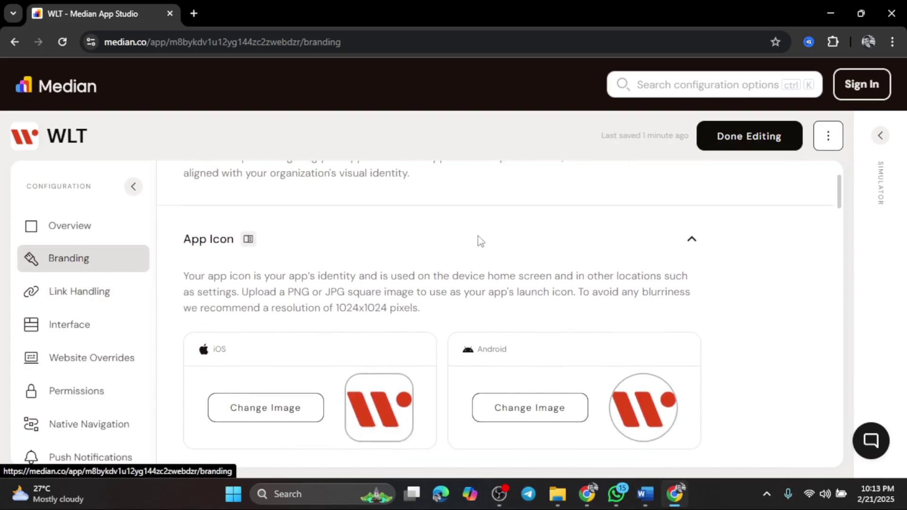
{"action": "left_click", "coordinate": [284, 345]}
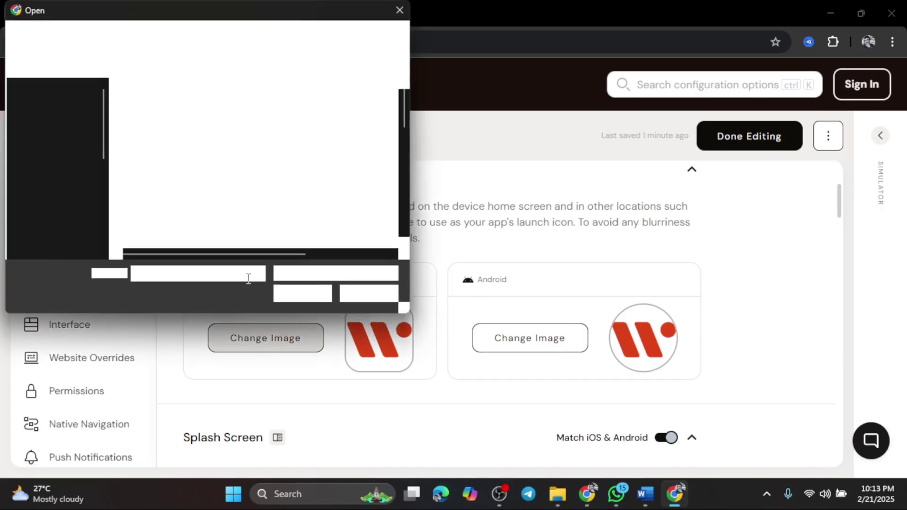
{"action": "left_click", "coordinate": [363, 292]}
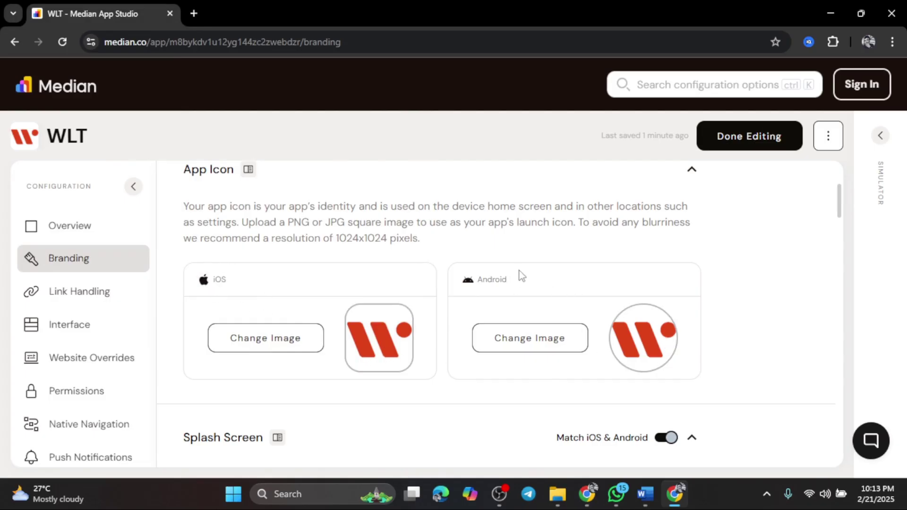
{"action": "scroll", "coordinate": [522, 276], "scroll_direction": "down", "scroll_amount": 5}
{"action": "scroll", "coordinate": [208, 204], "scroll_direction": "up", "scroll_amount": 1}
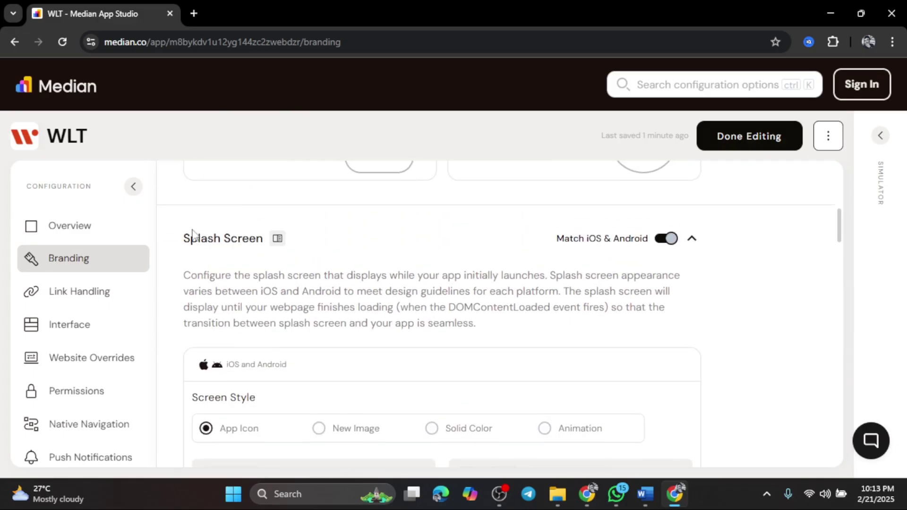
- Try the Image, Color and Animation splash screen styles, then keep App Icon
{"action": "scroll", "coordinate": [505, 254], "scroll_direction": "down", "scroll_amount": 4}
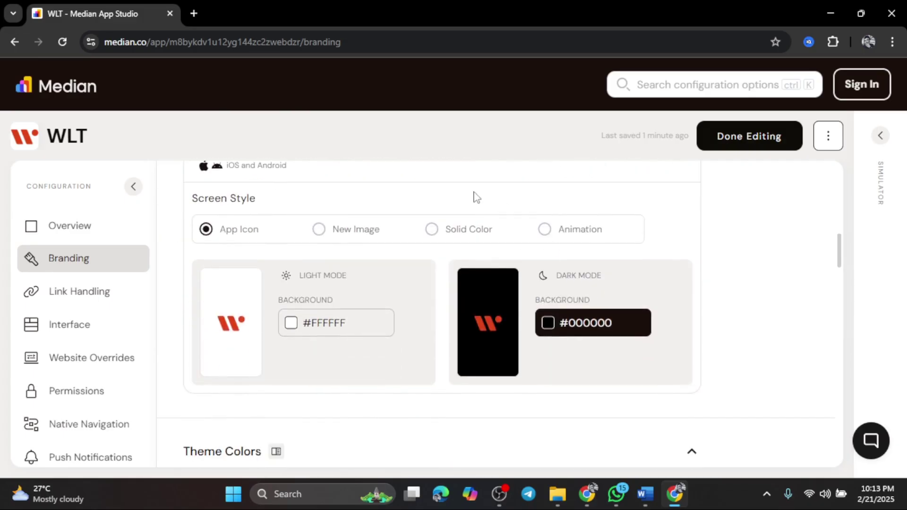
{"action": "scroll", "coordinate": [241, 280], "scroll_direction": "up", "scroll_amount": 1}
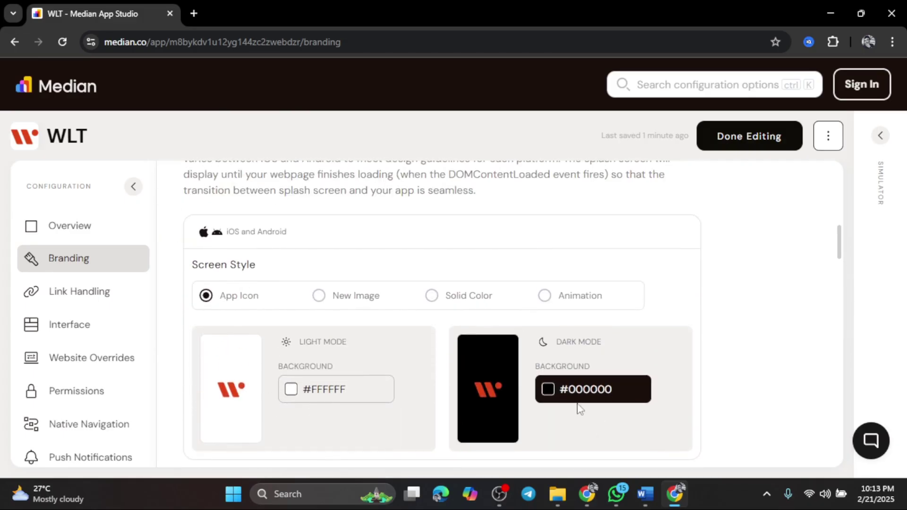
{"action": "left_click", "coordinate": [585, 389]}
{"action": "left_click", "coordinate": [687, 391]}
{"action": "left_click", "coordinate": [358, 297]}
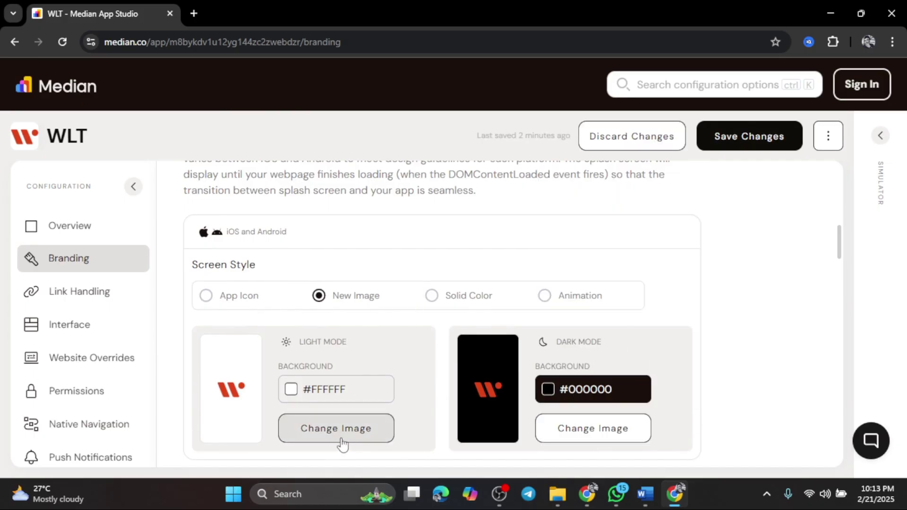
{"action": "left_click", "coordinate": [442, 307]}
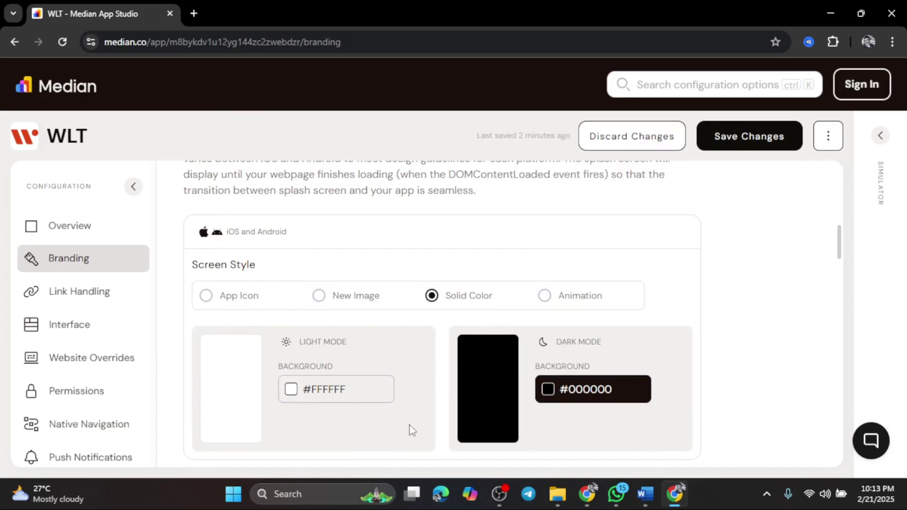
{"action": "left_click", "coordinate": [565, 305]}
{"action": "left_click", "coordinate": [242, 300]}
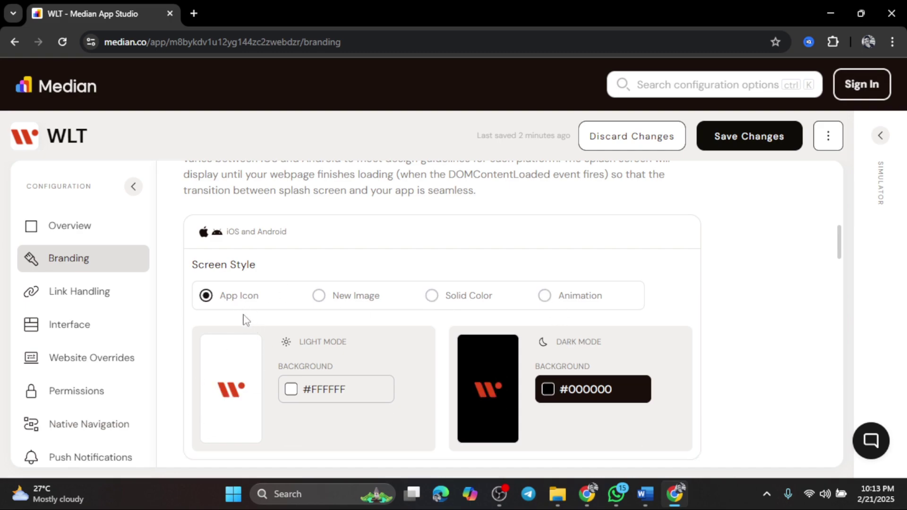
- Shift the Android dark-mode primary colour toward the pinkish #CB8085
{"action": "scroll", "coordinate": [381, 282], "scroll_direction": "down", "scroll_amount": 7}
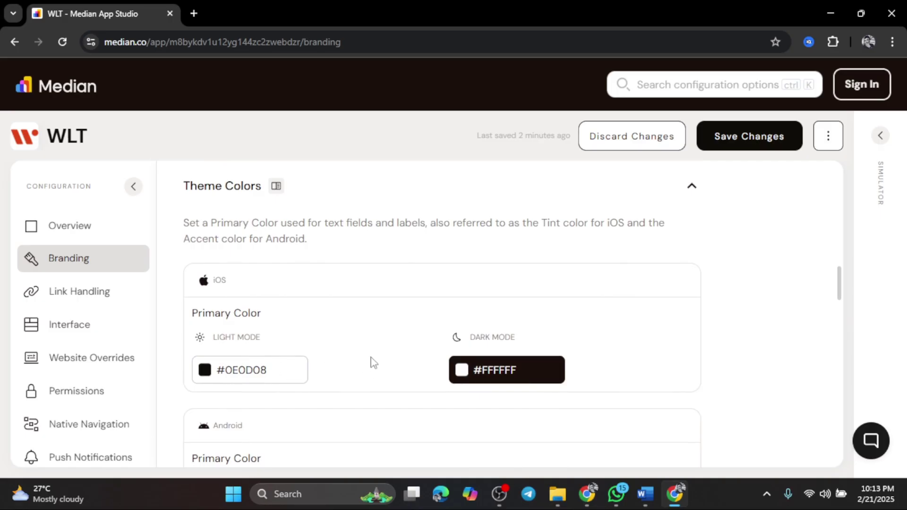
{"action": "scroll", "coordinate": [373, 363], "scroll_direction": "down", "scroll_amount": 4}
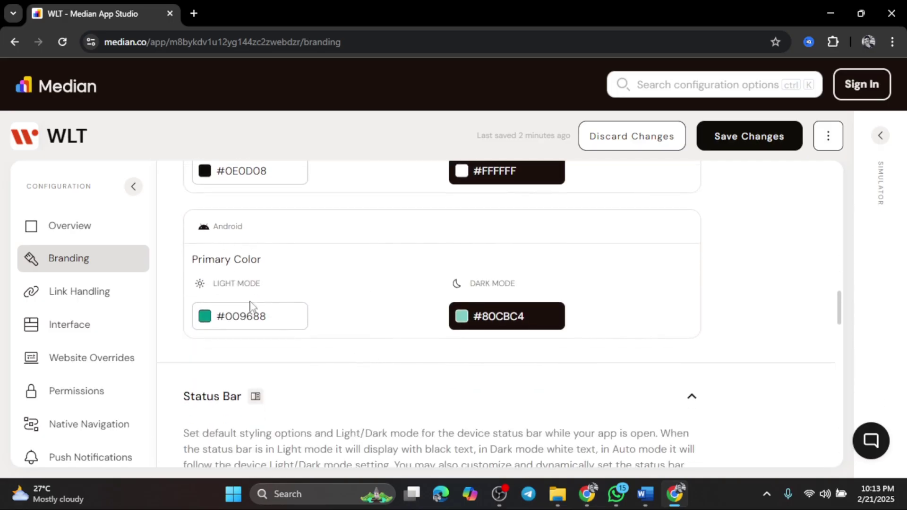
{"action": "left_click", "coordinate": [462, 317]}
{"action": "left_click_drag", "start_coordinate": [548, 322], "coordinate": [650, 318]}
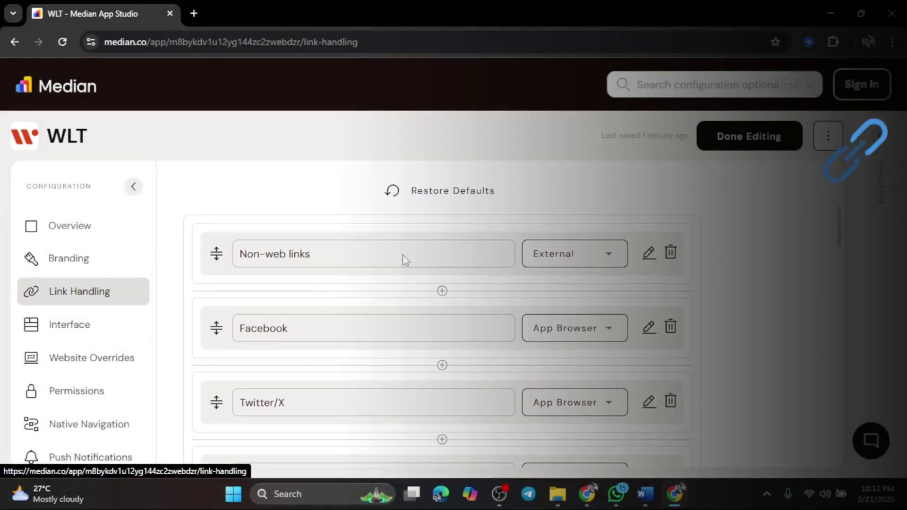
- Look over the Link Handling, Interface and Website Overrides settings
{"action": "scroll", "coordinate": [397, 263], "scroll_direction": "down", "scroll_amount": 7}
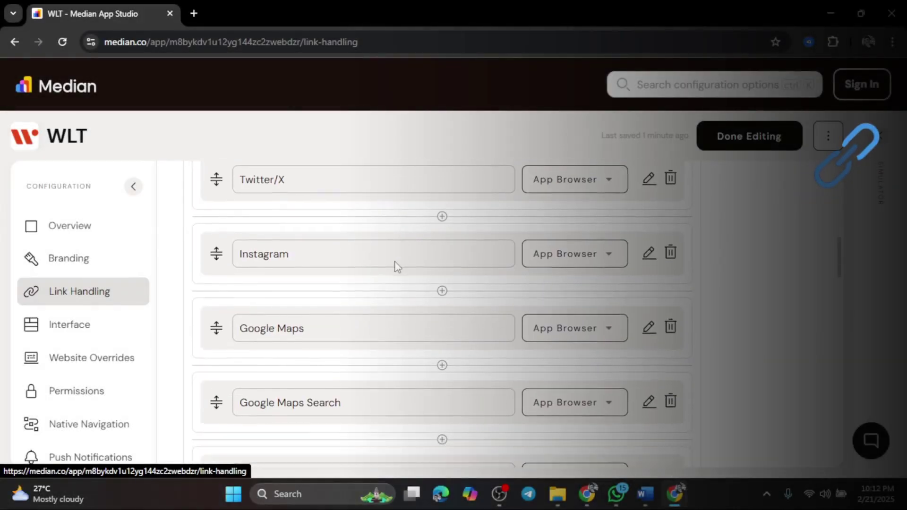
{"action": "left_click", "coordinate": [95, 334]}
{"action": "scroll", "coordinate": [502, 289], "scroll_direction": "down", "scroll_amount": 8}
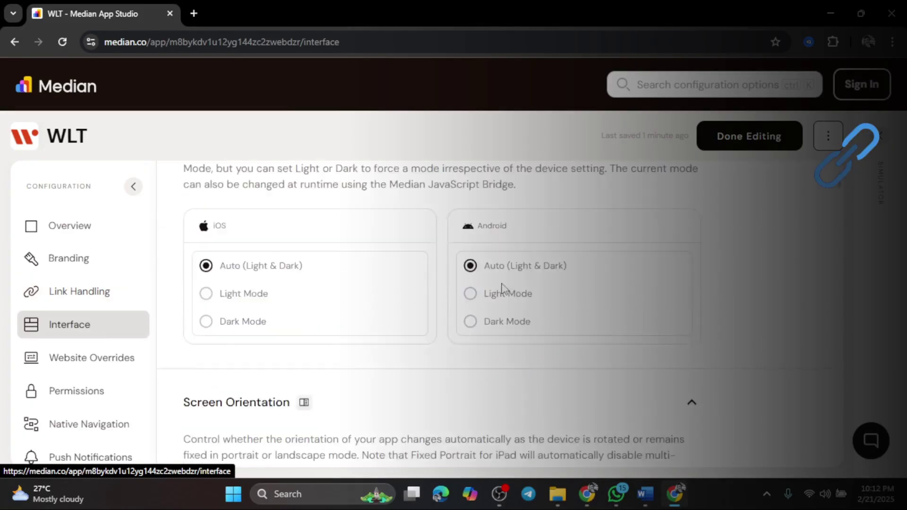
{"action": "left_click", "coordinate": [70, 354]}
{"action": "scroll", "coordinate": [425, 298], "scroll_direction": "down", "scroll_amount": 10}
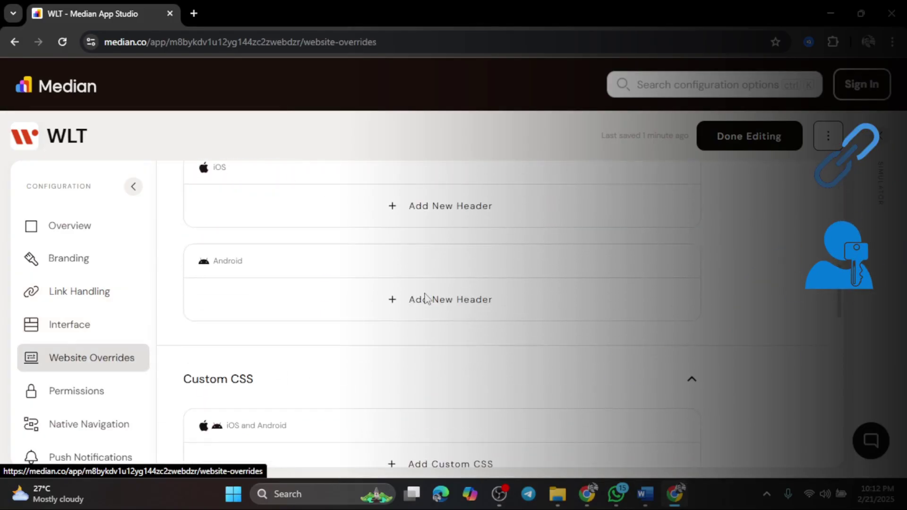
- Review the Permissions and Push Notifications settings
{"action": "left_click", "coordinate": [95, 394]}
{"action": "scroll", "coordinate": [414, 331], "scroll_direction": "down", "scroll_amount": 10}
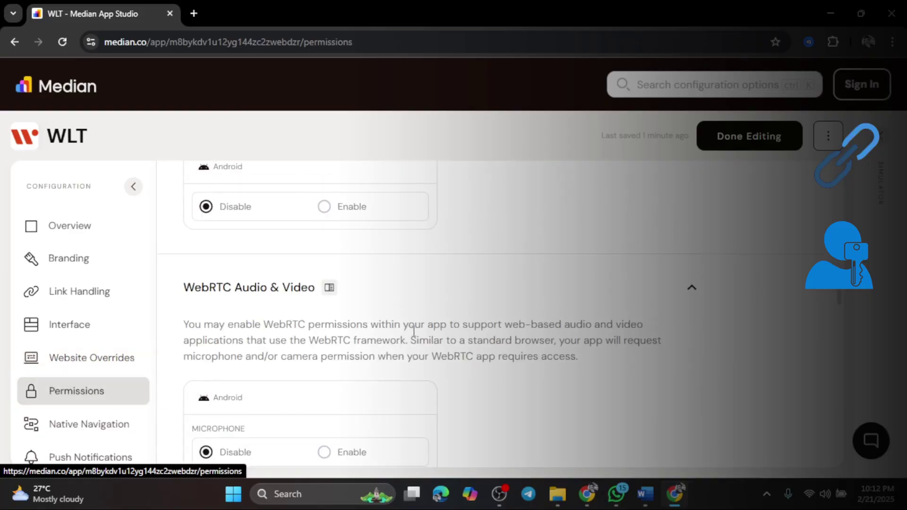
{"action": "scroll", "coordinate": [65, 461], "scroll_direction": "down", "scroll_amount": 2}
{"action": "left_click", "coordinate": [75, 390]}
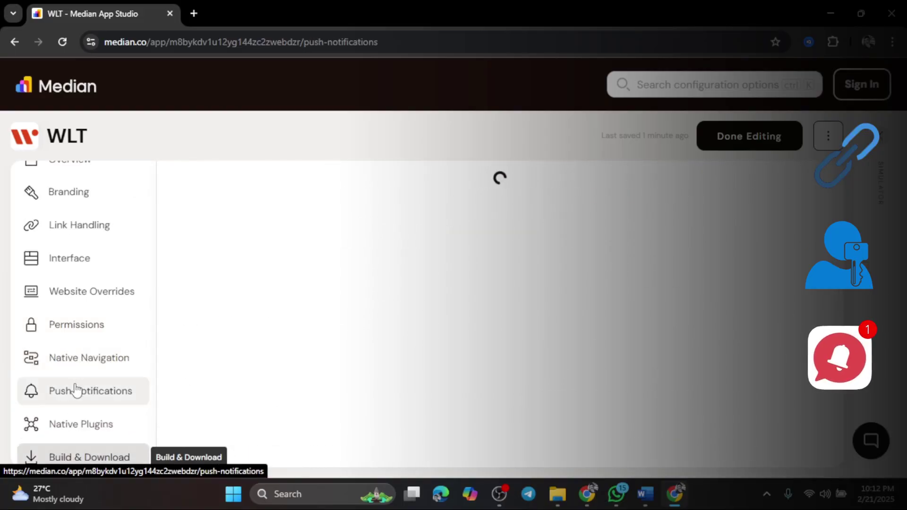
{"action": "scroll", "coordinate": [401, 299], "scroll_direction": "down", "scroll_amount": 10}
{"action": "scroll", "coordinate": [401, 299], "scroll_direction": "up", "scroll_amount": 10}
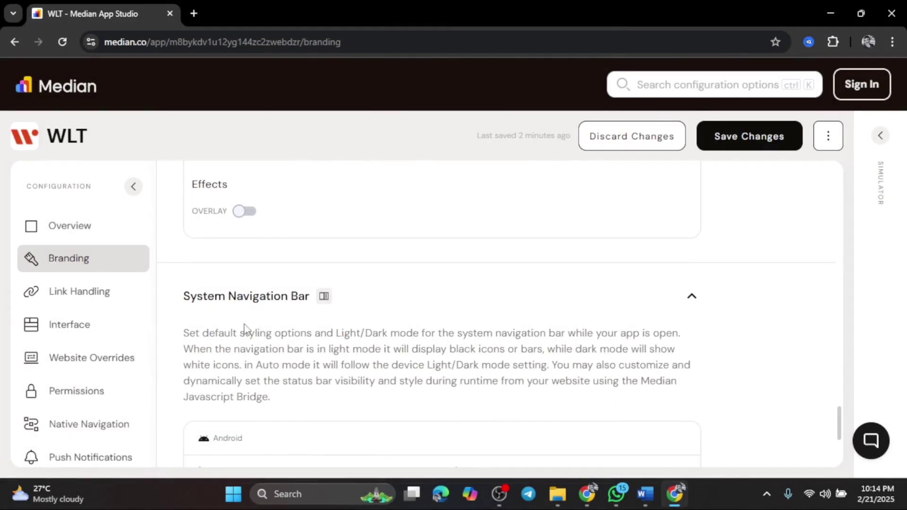
{"action": "scroll", "coordinate": [245, 327], "scroll_direction": "down", "scroll_amount": 4}
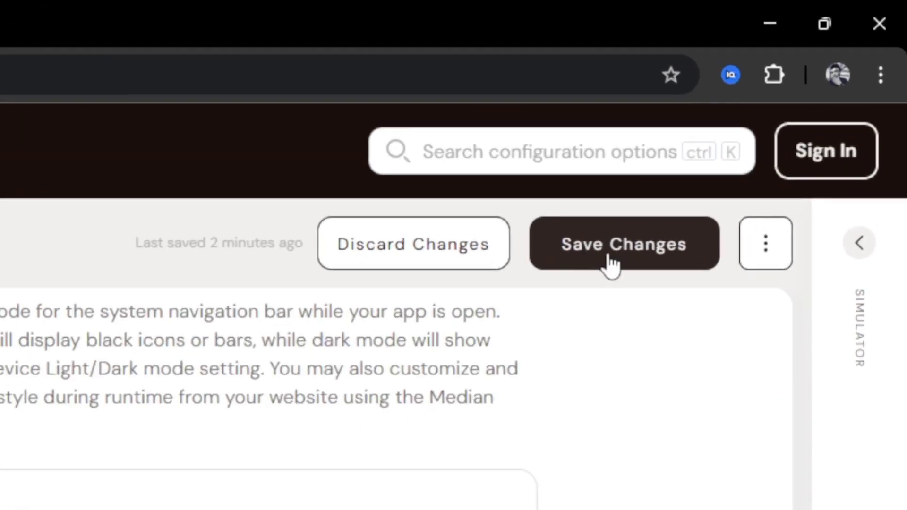
- Save the WLT configuration and run Build All on the Build & Download page
{"action": "left_click", "coordinate": [610, 260]}
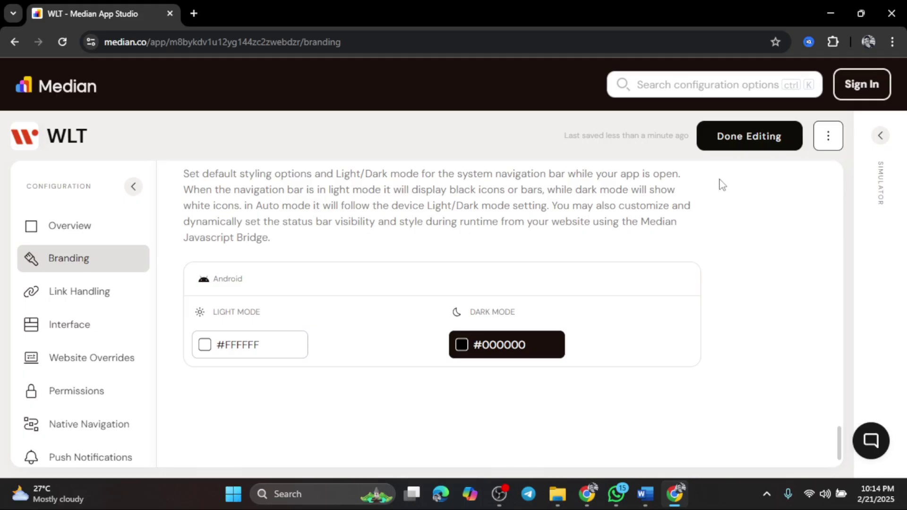
{"action": "scroll", "coordinate": [71, 284], "scroll_direction": "down", "scroll_amount": 4}
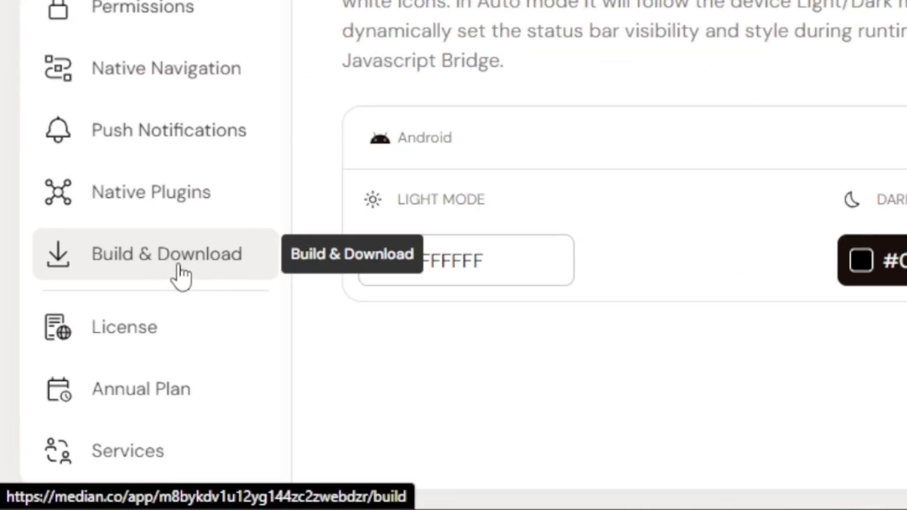
{"action": "left_click", "coordinate": [181, 277]}
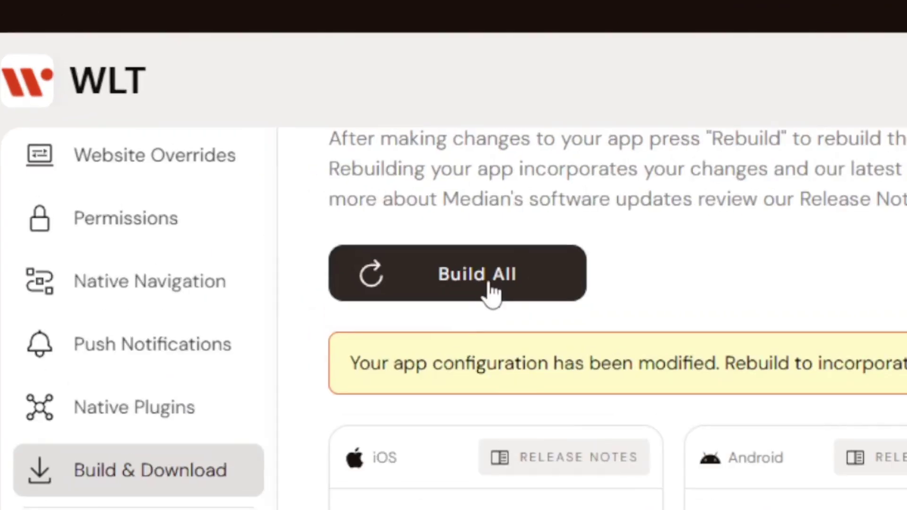
{"action": "left_click", "coordinate": [490, 293]}
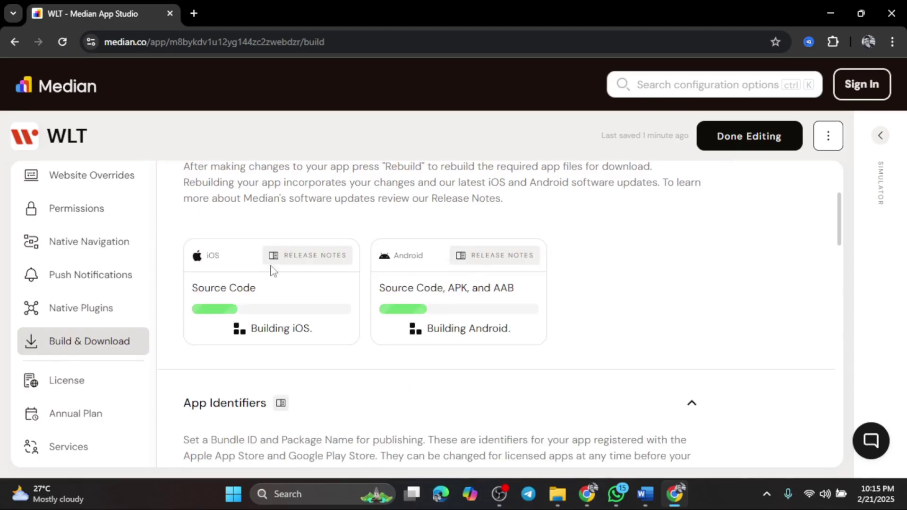
- Wait for the builds and review the Download APK, Download AAB and Download Source options
{"action": "scroll", "coordinate": [608, 360], "scroll_direction": "up", "scroll_amount": 1}
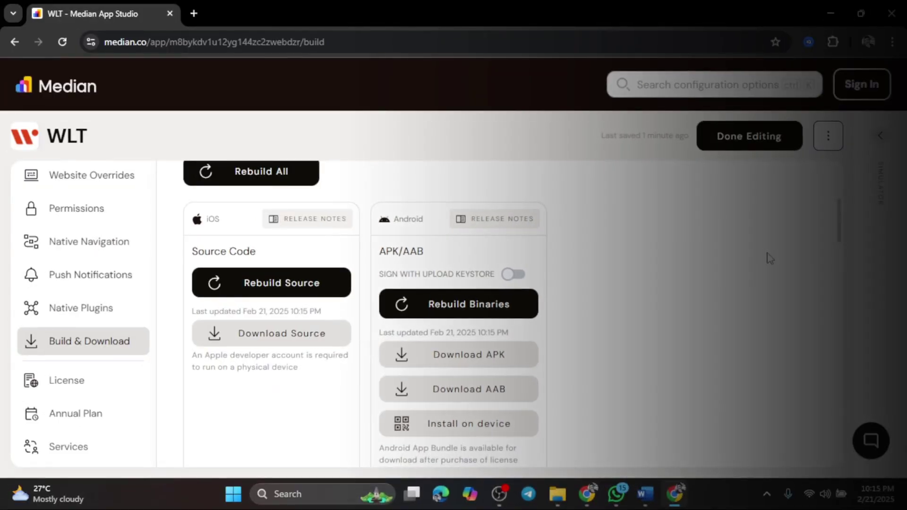
{"action": "scroll", "coordinate": [767, 263], "scroll_direction": "down", "scroll_amount": 1}
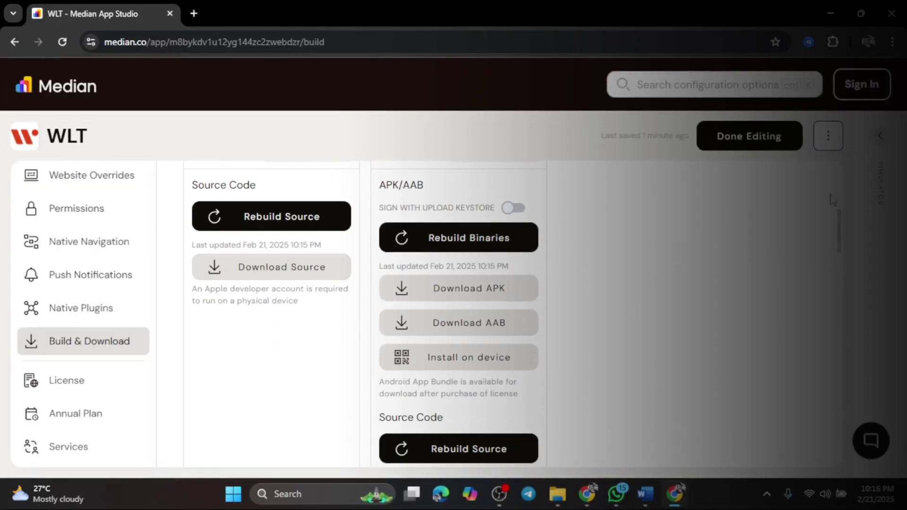
{"action": "scroll", "coordinate": [844, 224], "scroll_direction": "up", "scroll_amount": 1}
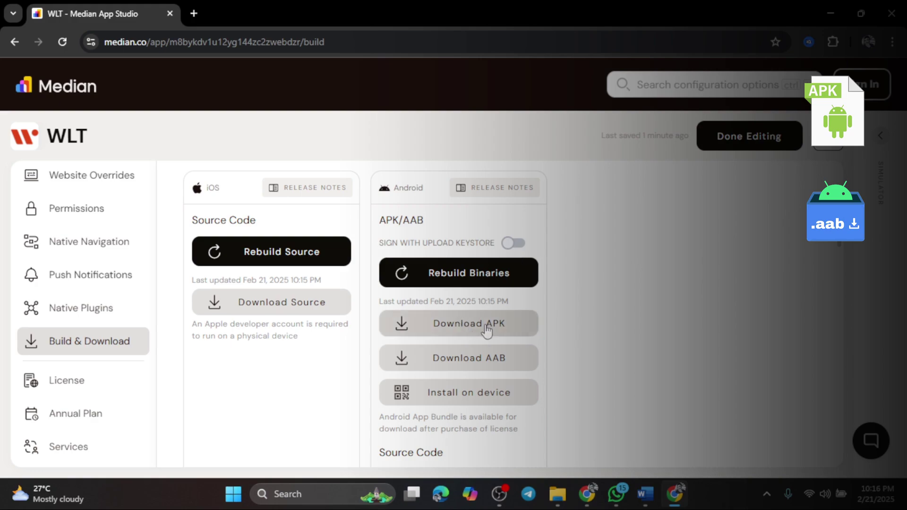
{"action": "scroll", "coordinate": [479, 354], "scroll_direction": "down", "scroll_amount": 4}
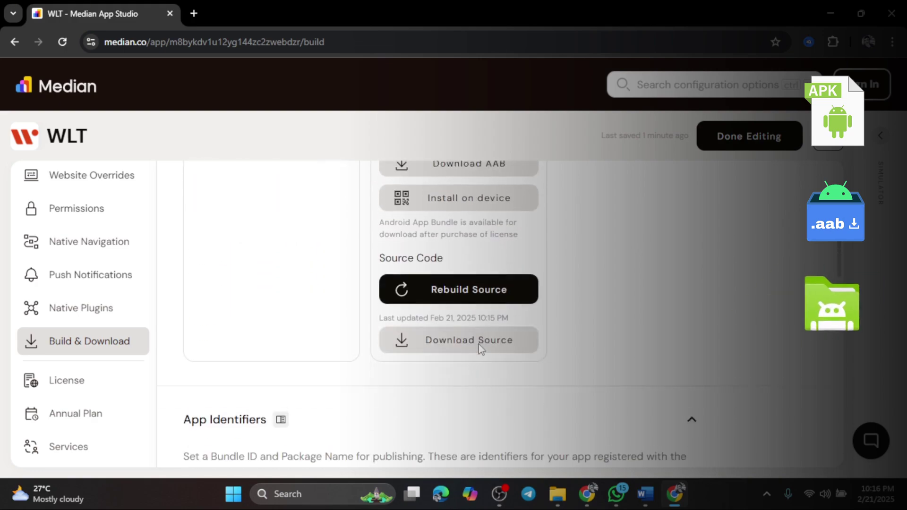
{"action": "scroll", "coordinate": [478, 348], "scroll_direction": "up", "scroll_amount": 4}
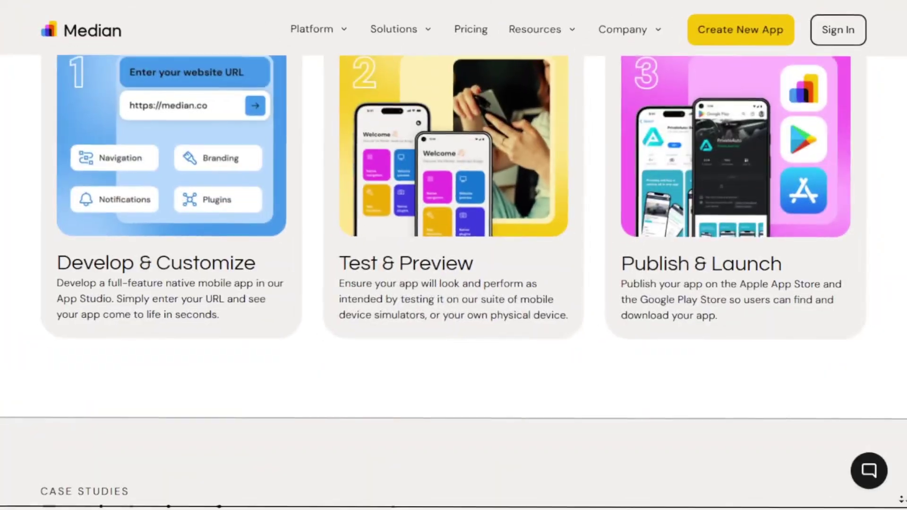
{"action": "scroll", "coordinate": [454, 256], "scroll_direction": "down", "scroll_amount": 2}
{"action": "scroll", "coordinate": [453, 255], "scroll_direction": "down", "scroll_amount": 4}
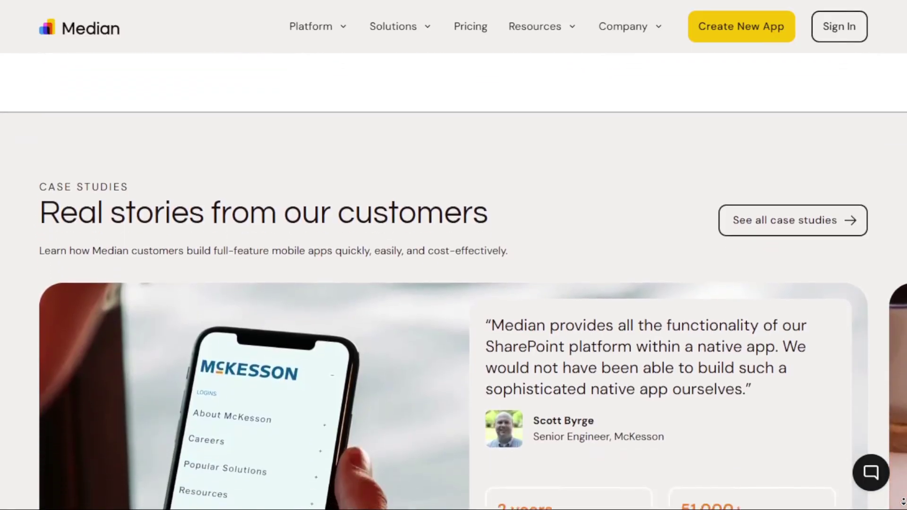
{"action": "scroll", "coordinate": [454, 255], "scroll_direction": "down", "scroll_amount": 3}
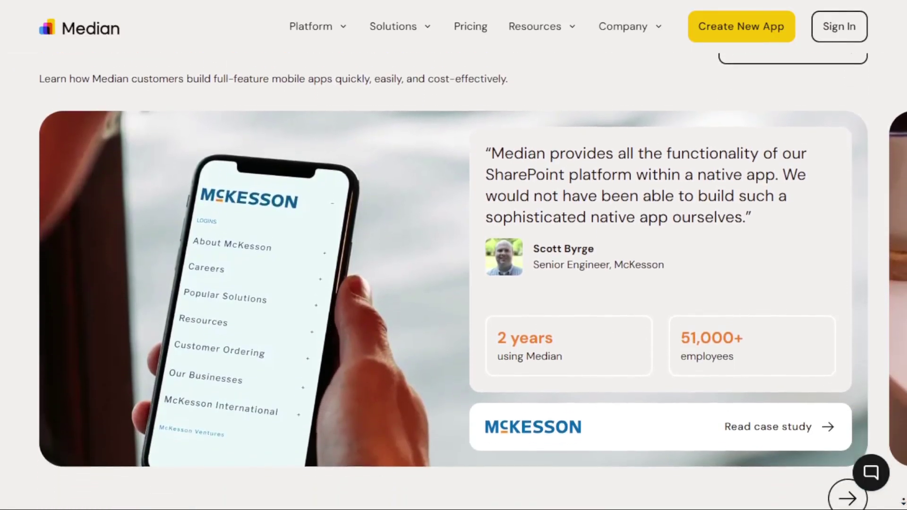